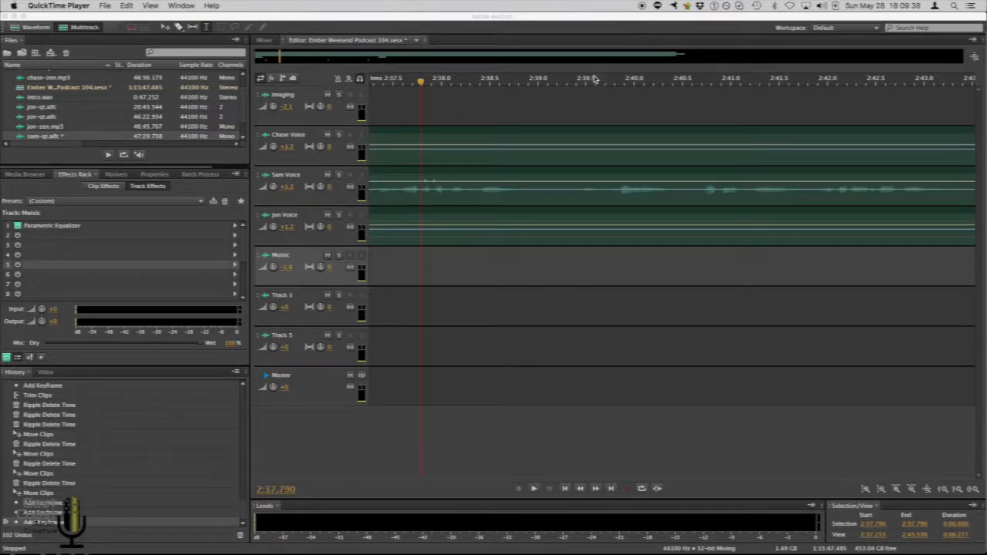
# Play the multitrack session from the playhead near 2:37.8 to review the voice tracks
pyautogui.scroll(-3, 601, 78)
pyautogui.scroll(-2, 602, 78)
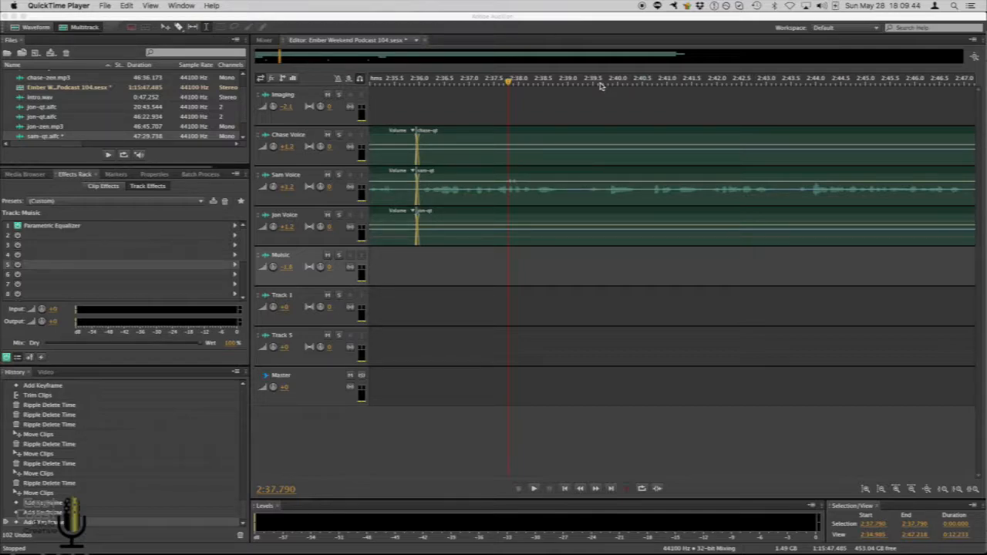
pyautogui.scroll(3, 602, 84)
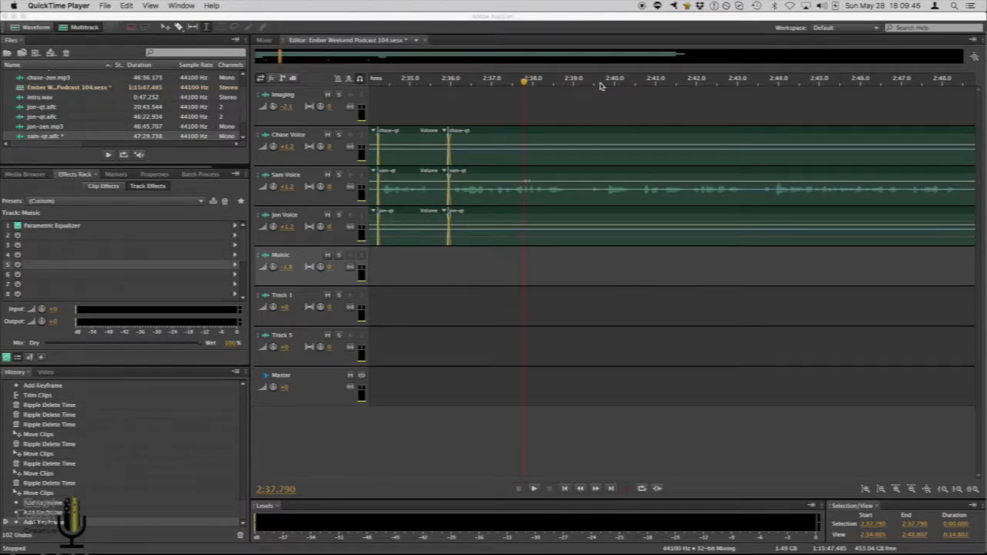
pyautogui.scroll(-3, 577, 83)
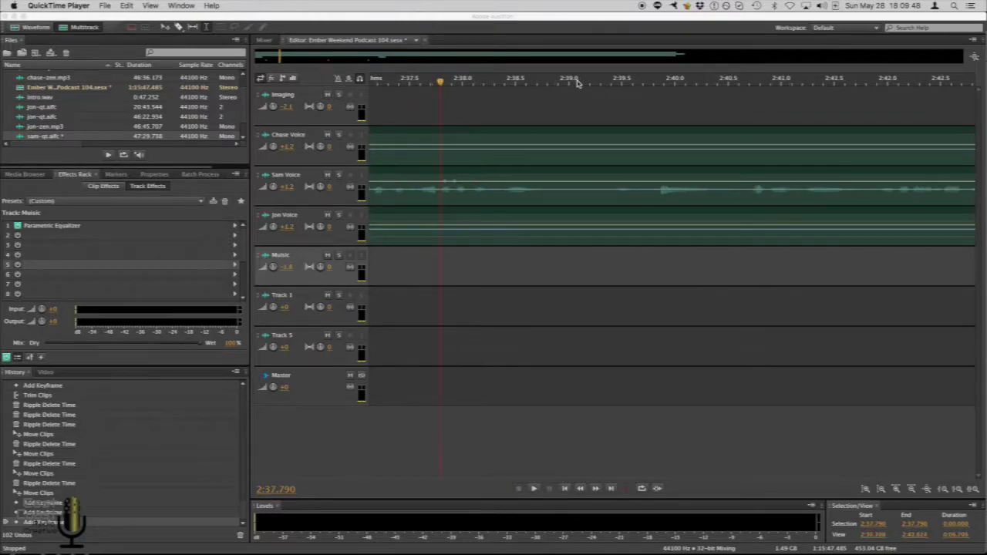
pyautogui.scroll(-4, 577, 83)
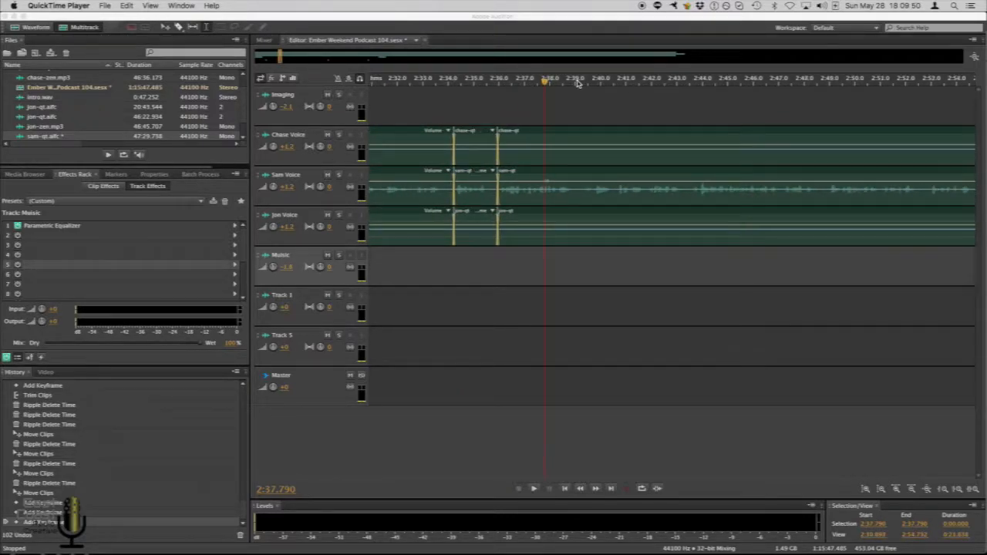
pyautogui.scroll(-3, 577, 84)
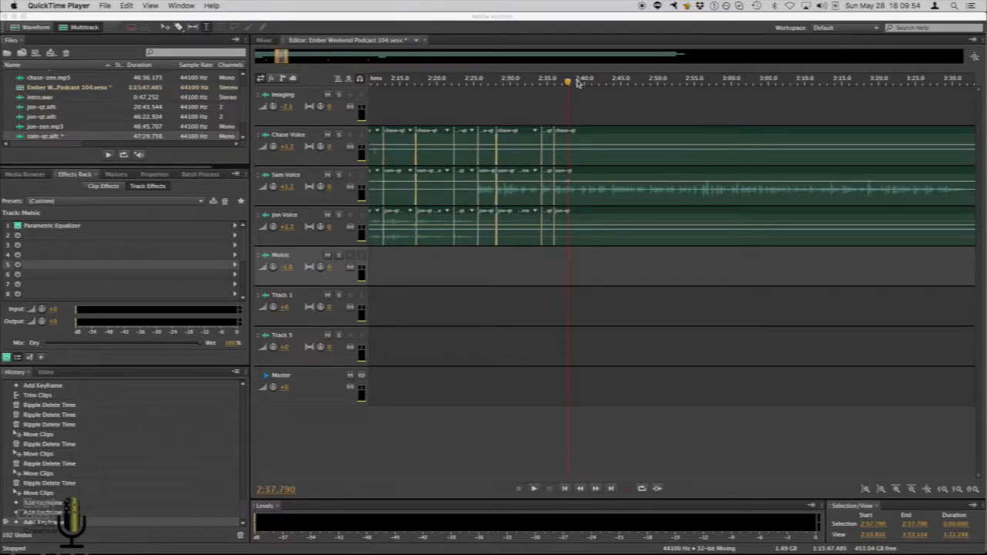
pyautogui.scroll(4, 579, 83)
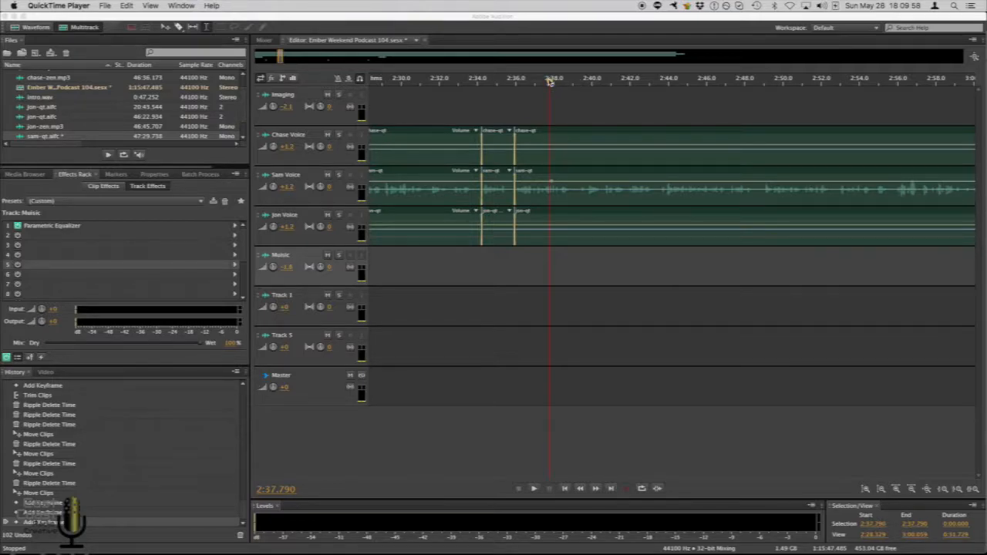
pyautogui.scroll(6, 551, 82)
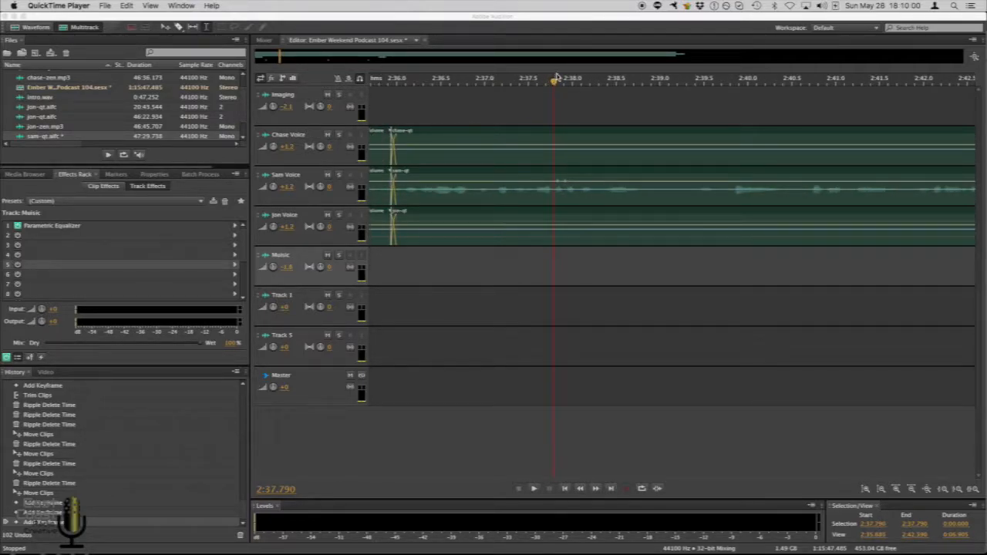
pyautogui.scroll(2, 554, 82)
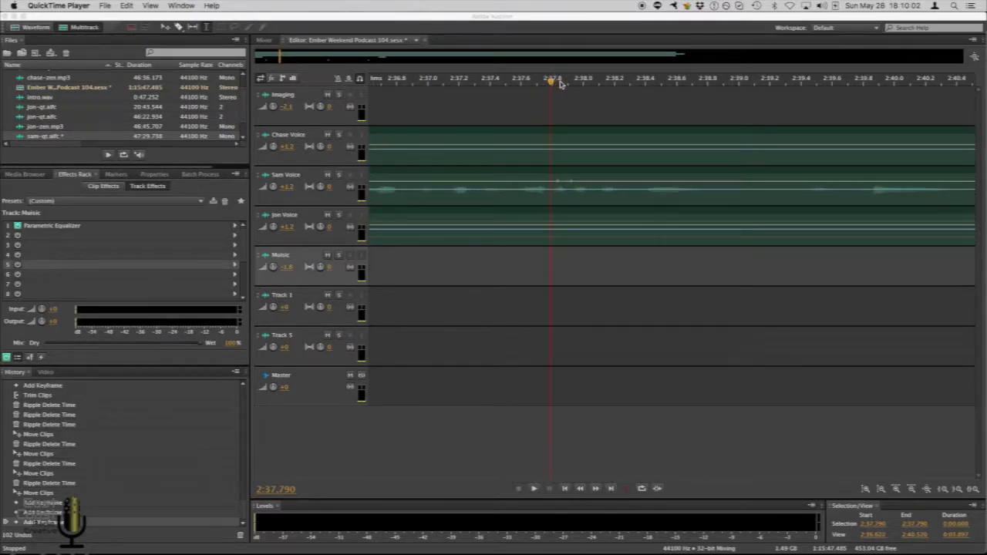
pyautogui.click(638, 108)
pyautogui.hscroll(5, 637, 108)
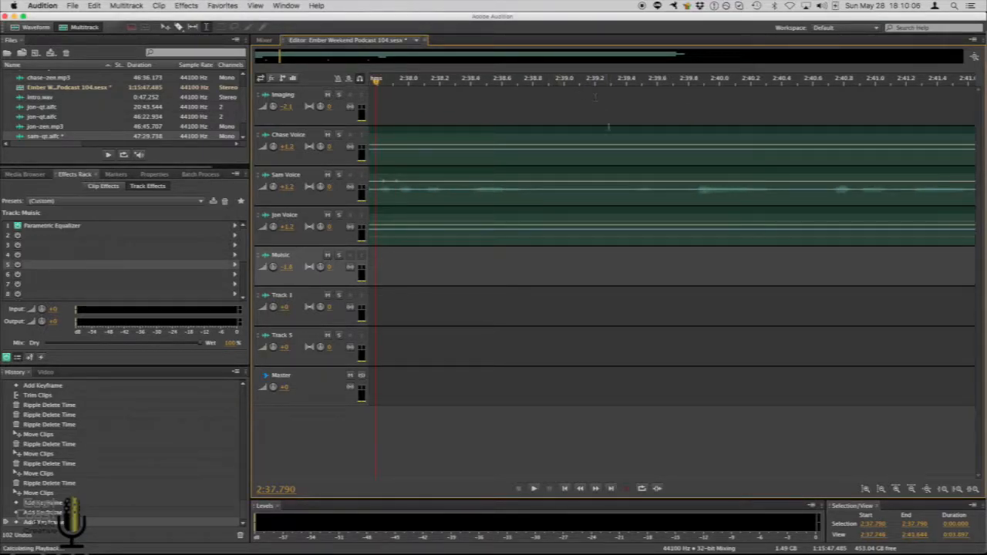
pyautogui.press('space')
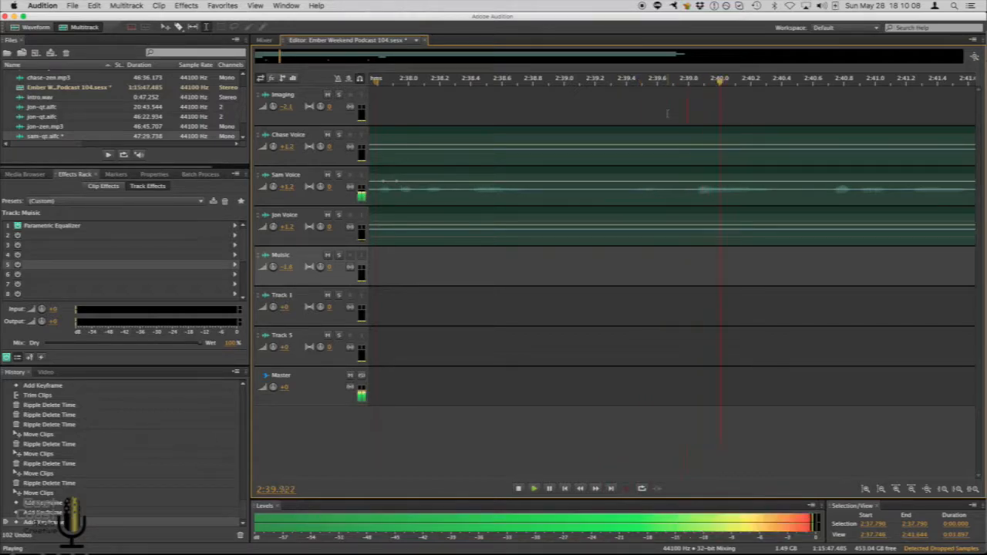
pyautogui.press('space')
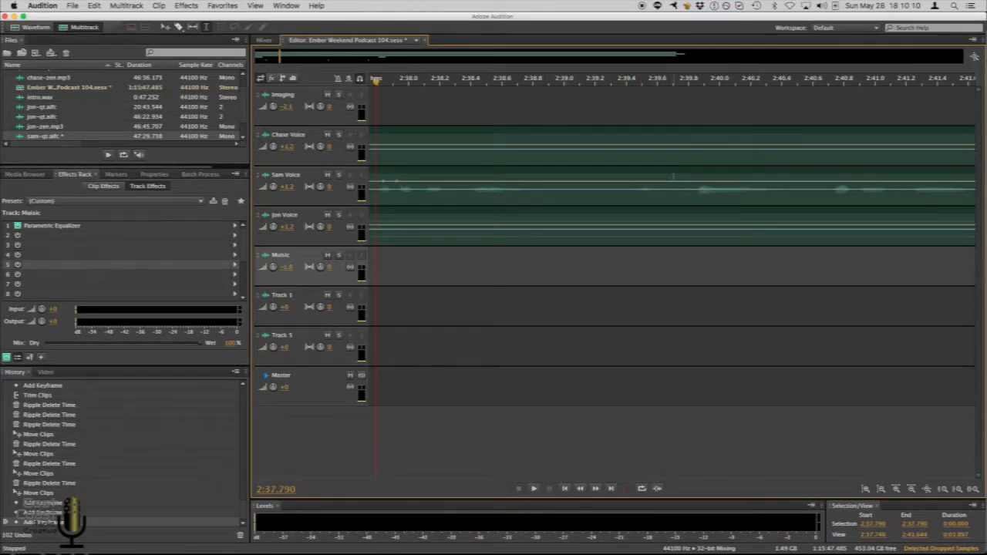
# Try removing a short section near 2:39.4 from the Sam Voice clip and sliding the rest left, then undo both edits
pyautogui.click(655, 177)
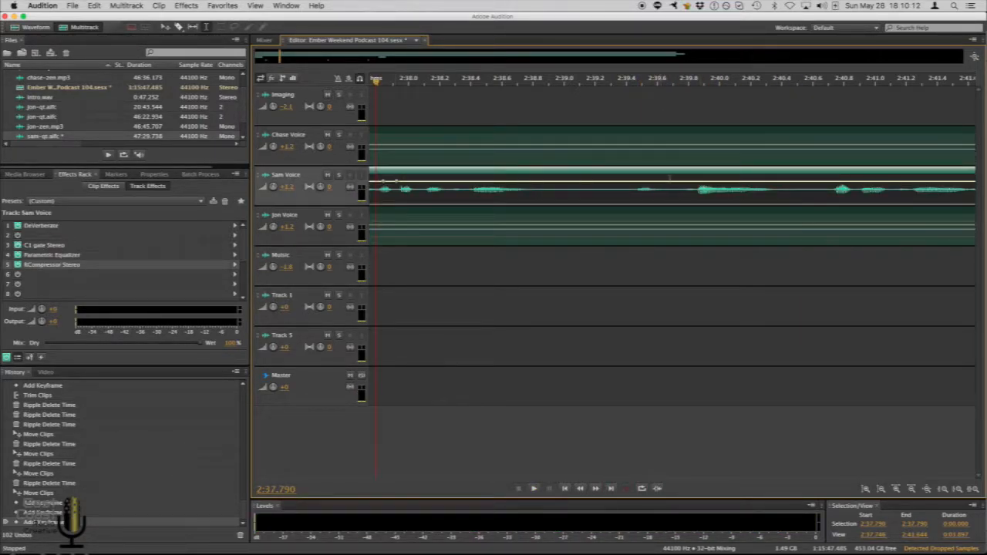
pyautogui.moveTo(675, 176); pyautogui.dragTo(618, 177)
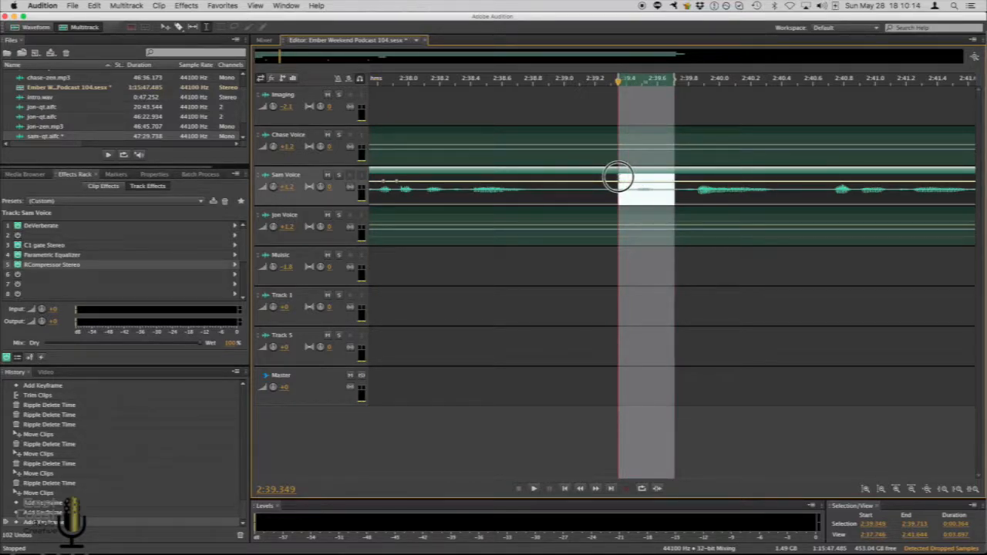
pyautogui.press('Delete')
pyautogui.click(634, 175)
pyautogui.moveTo(687, 171); pyautogui.dragTo(625, 170)
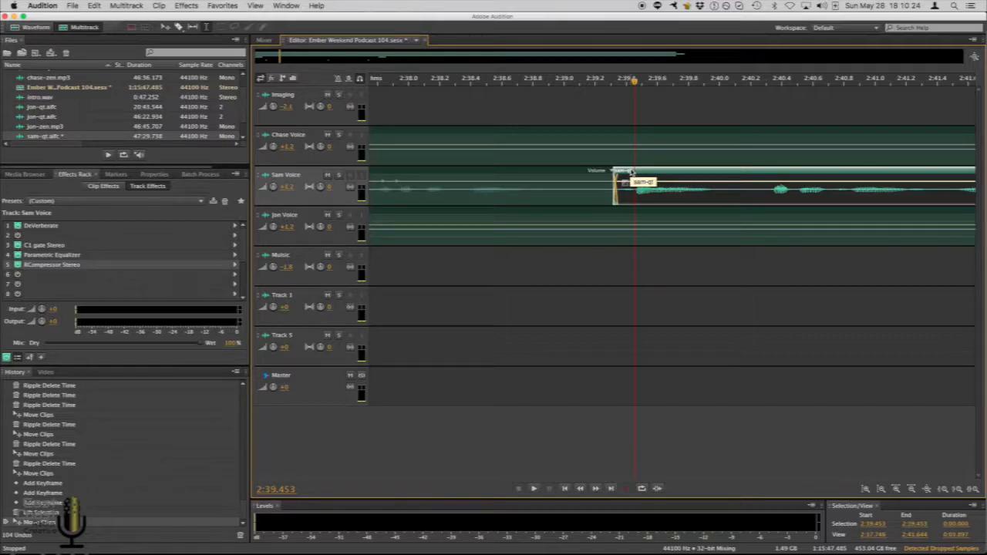
pyautogui.press('super+z')
pyautogui.press('super+z')
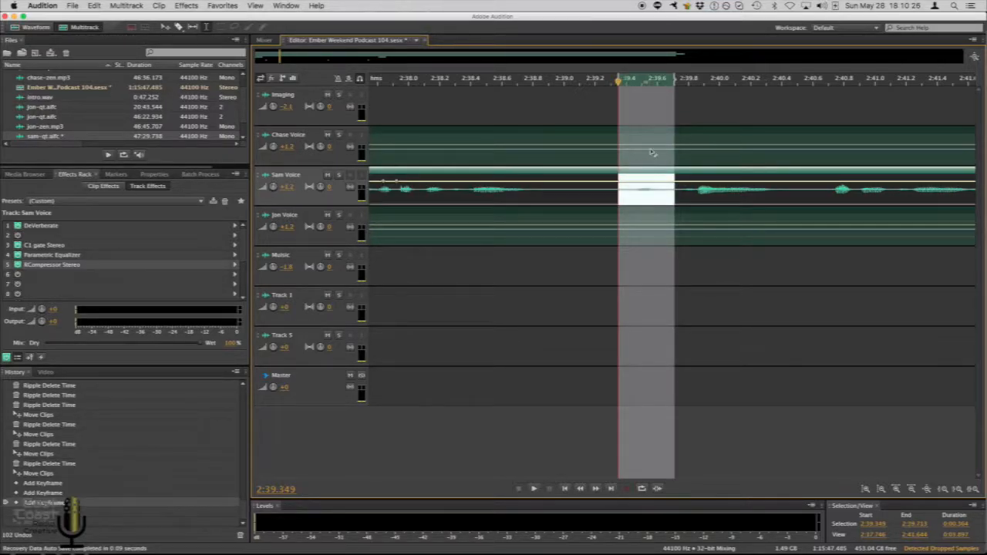
# Try deleting the section from about 2:39.35 to 2:39.73 across the three voice tracks and moving the clips to close the gap, then undo
pyautogui.click(596, 119)
pyautogui.moveTo(620, 119); pyautogui.dragTo(678, 237)
pyautogui.press('Delete')
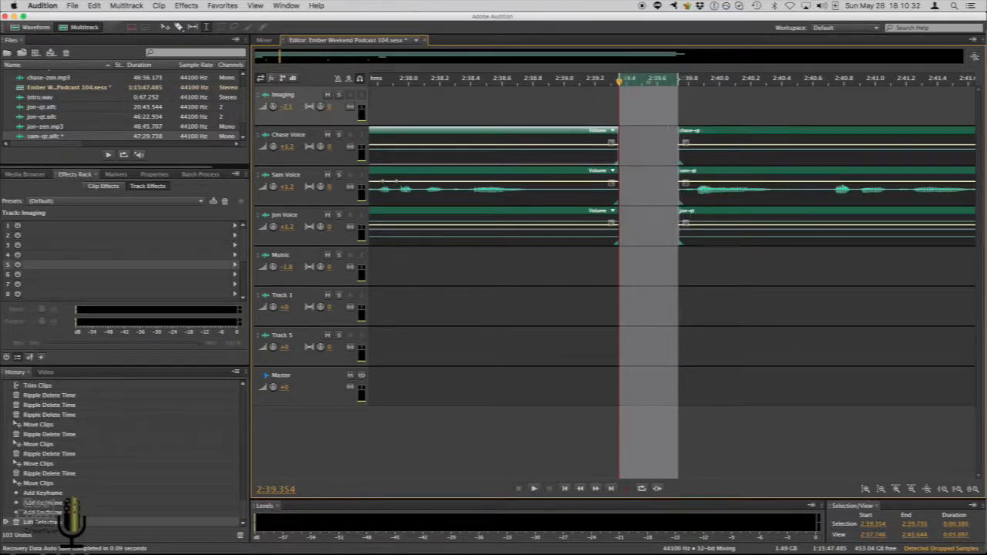
pyautogui.click(573, 131)
pyautogui.keyDown('super'); pyautogui.click(571, 171); pyautogui.keyUp('super')
pyautogui.keyDown('super'); pyautogui.click(569, 212); pyautogui.keyUp('super')
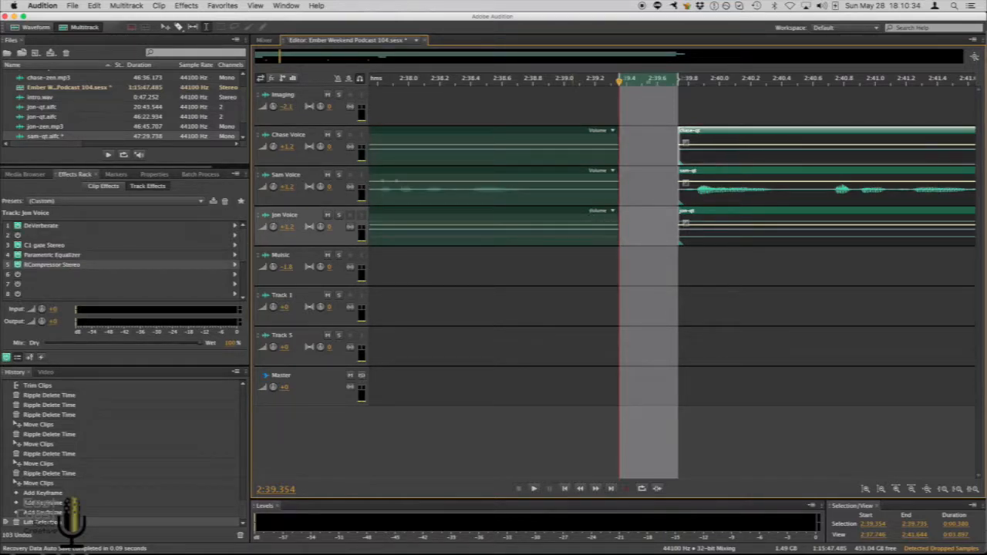
pyautogui.moveTo(694, 211); pyautogui.dragTo(683, 212)
pyautogui.press('super+z')
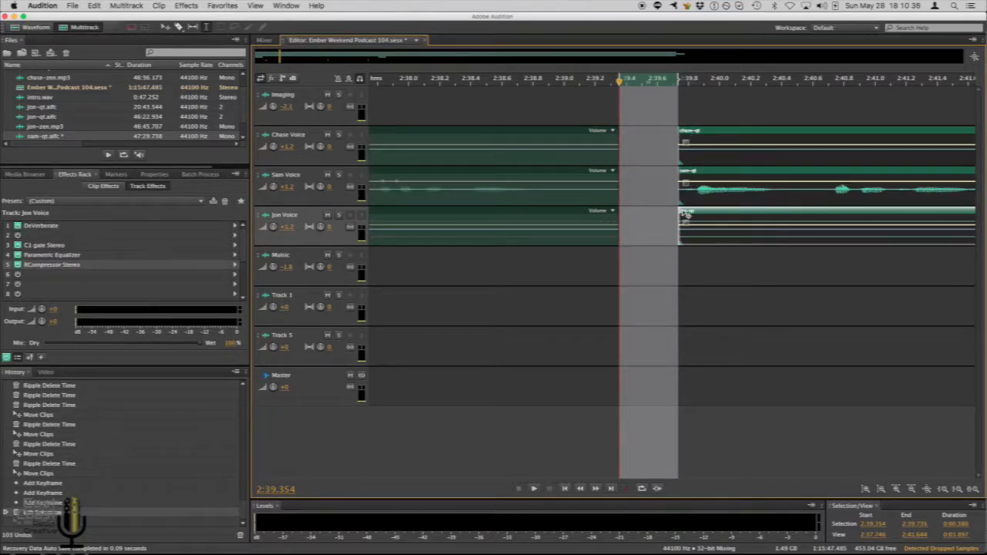
pyautogui.press('super+z')
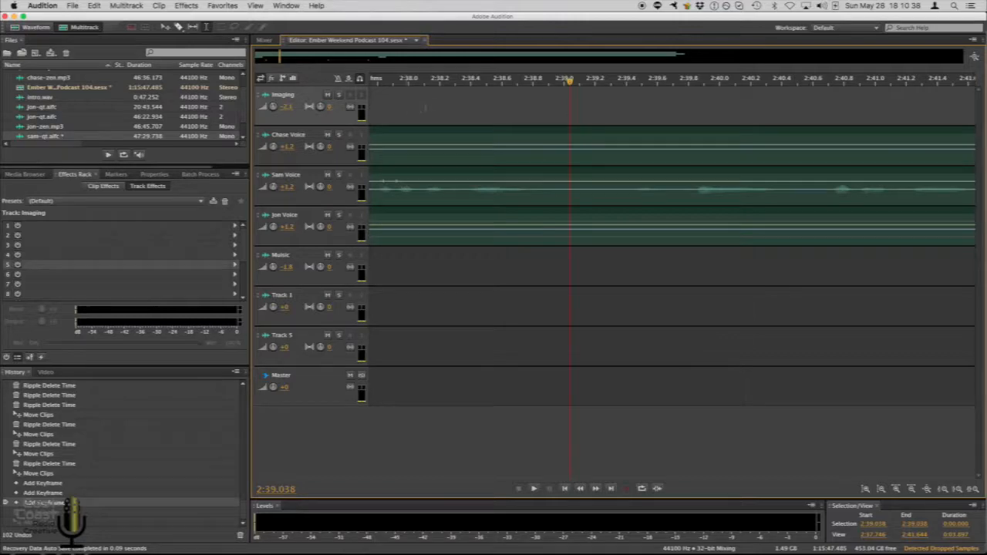
# Try ripple deleting 2:39.400 to 2:39.739 across the three voice tracks, then undo it
pyautogui.moveTo(681, 121); pyautogui.dragTo(626, 215)
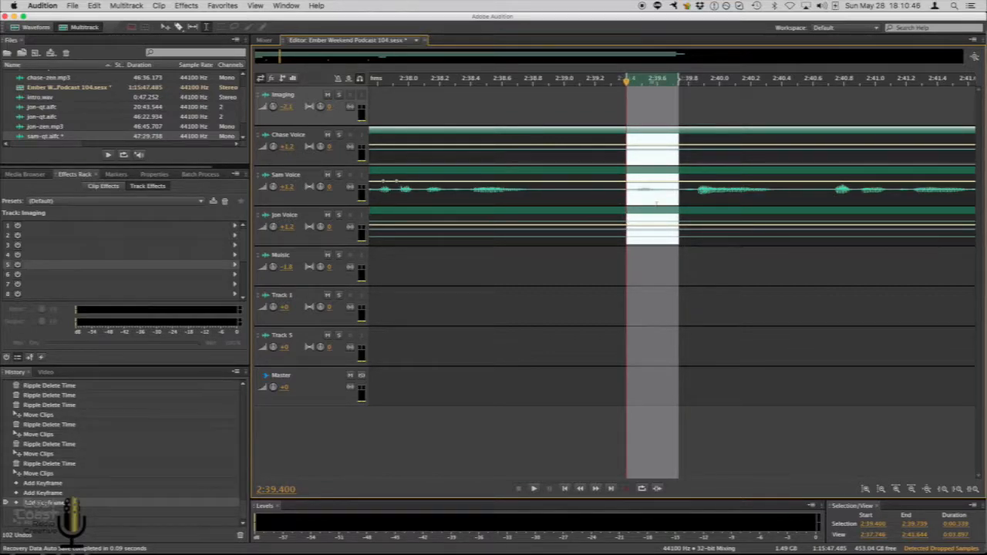
pyautogui.press('shift+super+BackSpace')
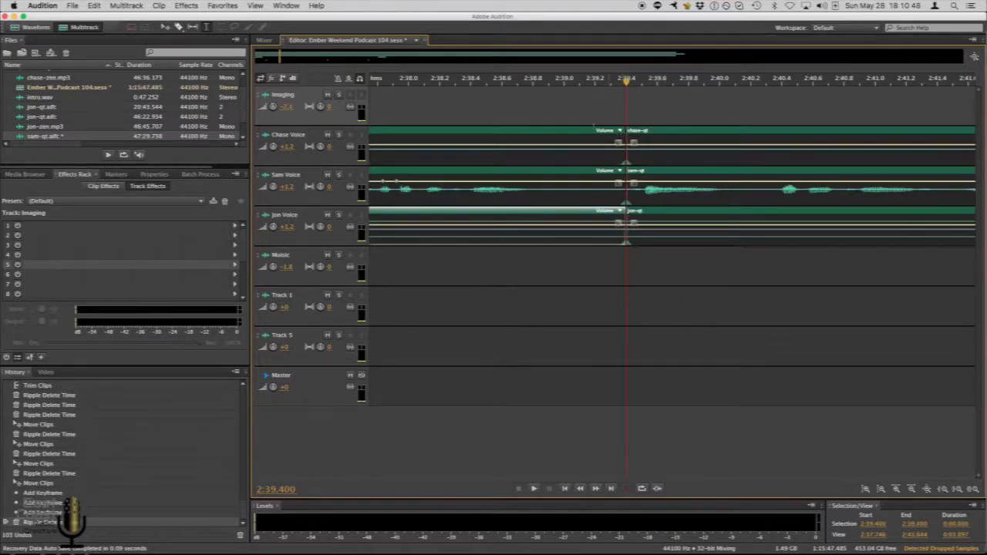
pyautogui.click(516, 110)
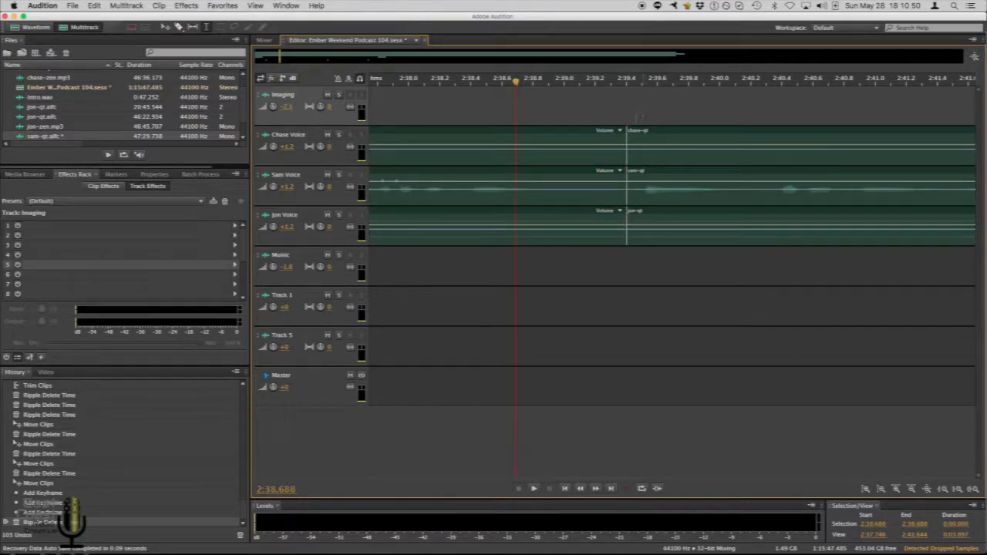
pyautogui.click(542, 113)
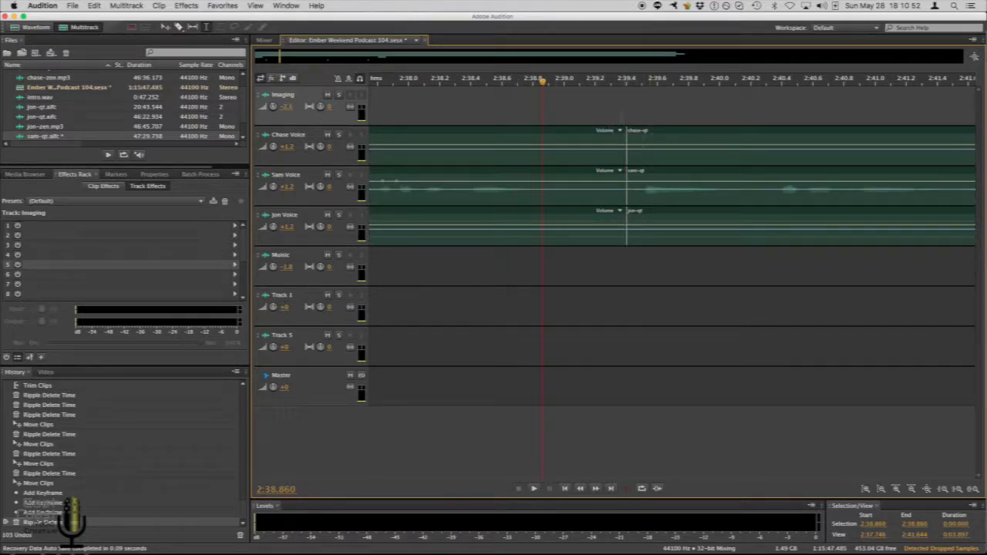
pyautogui.press('super+z')
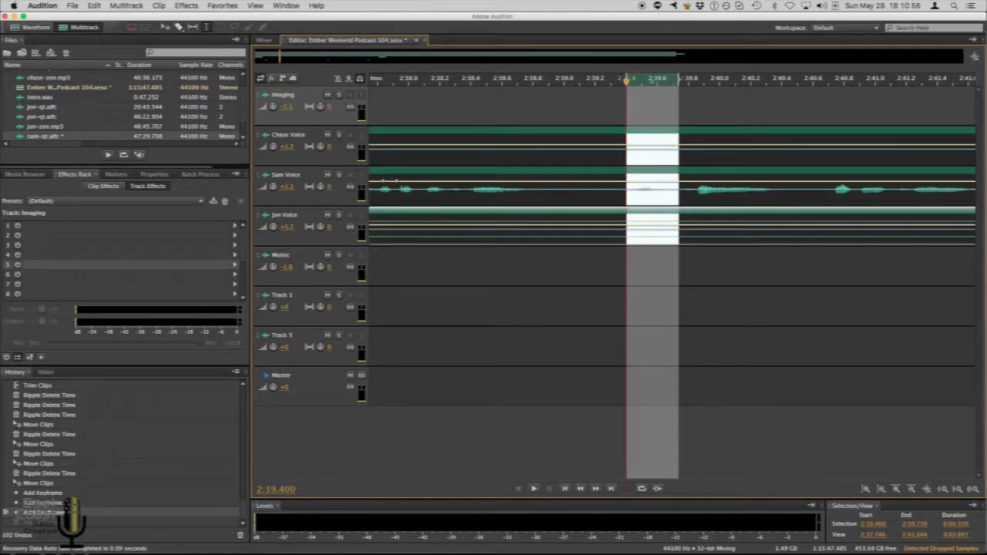
# Select 2:39.200 to 2:39.714 across the voice tracks and ripple delete the time selection in selected tracks
pyautogui.click(631, 106)
pyautogui.moveTo(596, 101); pyautogui.dragTo(676, 99)
pyautogui.press('super+shift+BackSpace')
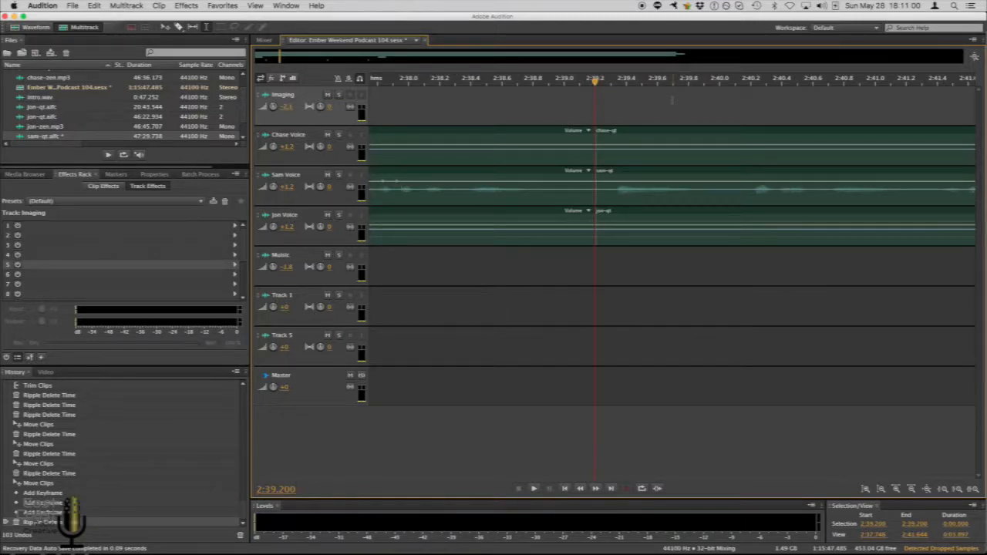
pyautogui.press('super+z')
pyautogui.click(93, 5)
pyautogui.moveTo(149, 164)
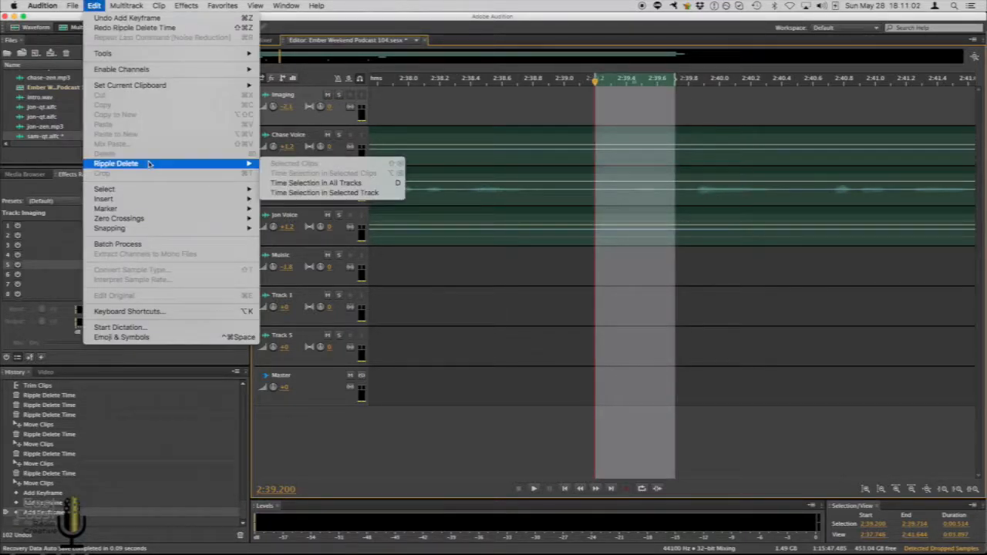
pyautogui.click(380, 193)
# Try deleting the section from about 2:55.9 to 2:59.5 in the Sam Voice clip, then undo the deletion
pyautogui.scroll(-3, 573, 85)
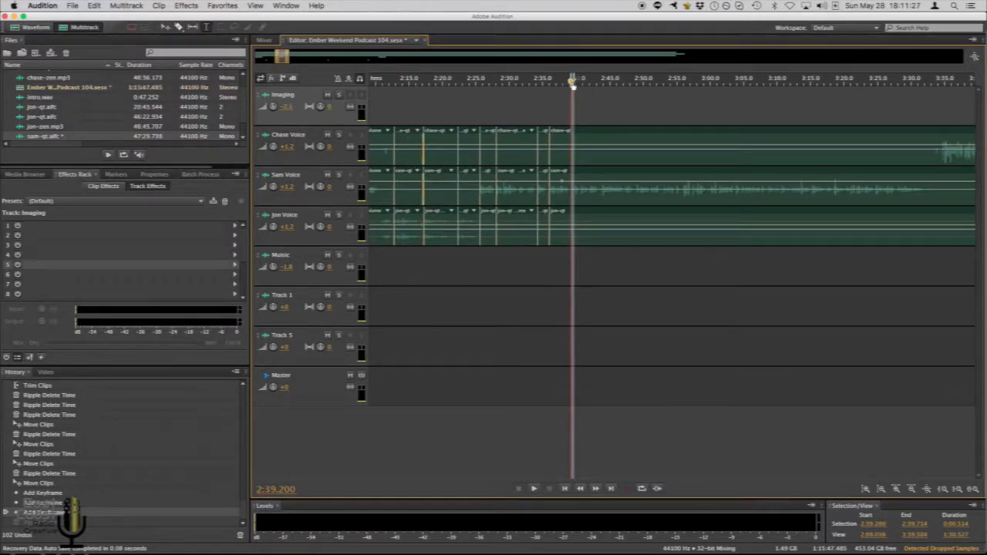
pyautogui.hscroll(1, 573, 85)
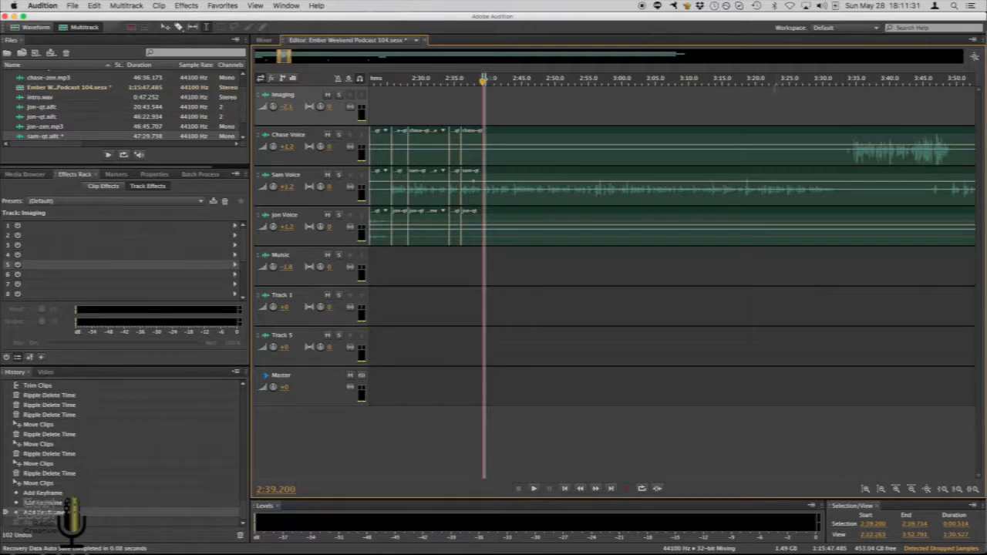
pyautogui.scroll(5, 602, 81)
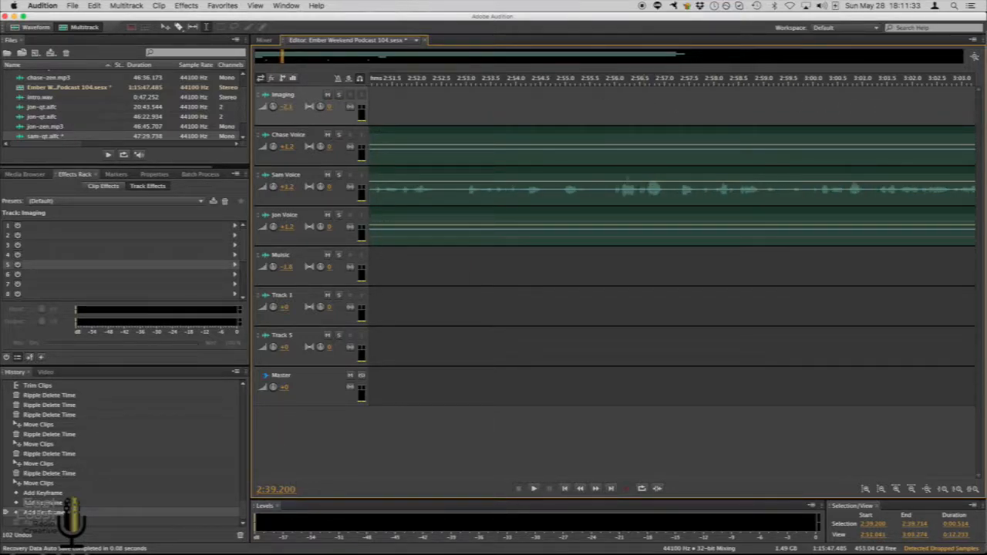
pyautogui.moveTo(560, 185); pyautogui.dragTo(736, 180)
pyautogui.press('Delete')
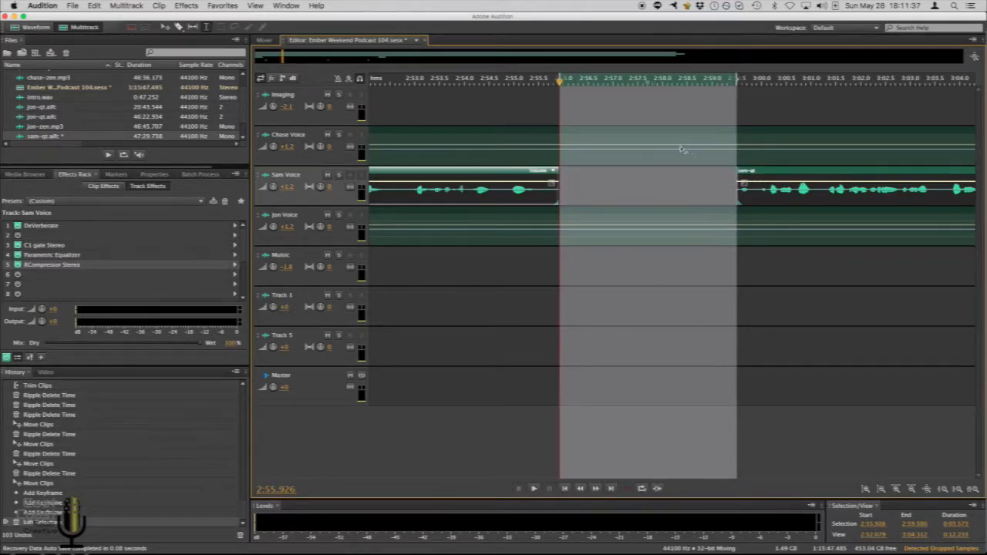
pyautogui.scroll(-3, 614, 81)
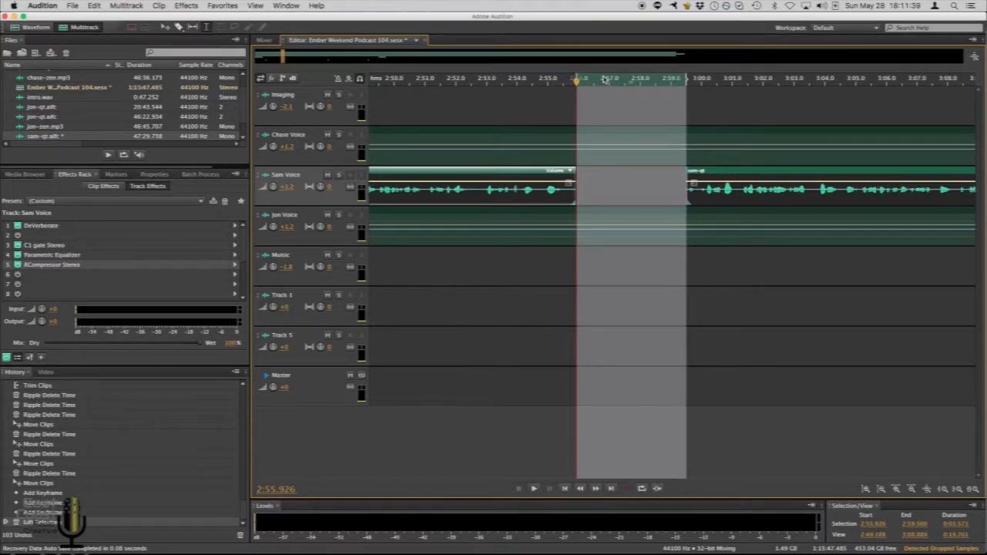
pyautogui.scroll(-8, 613, 82)
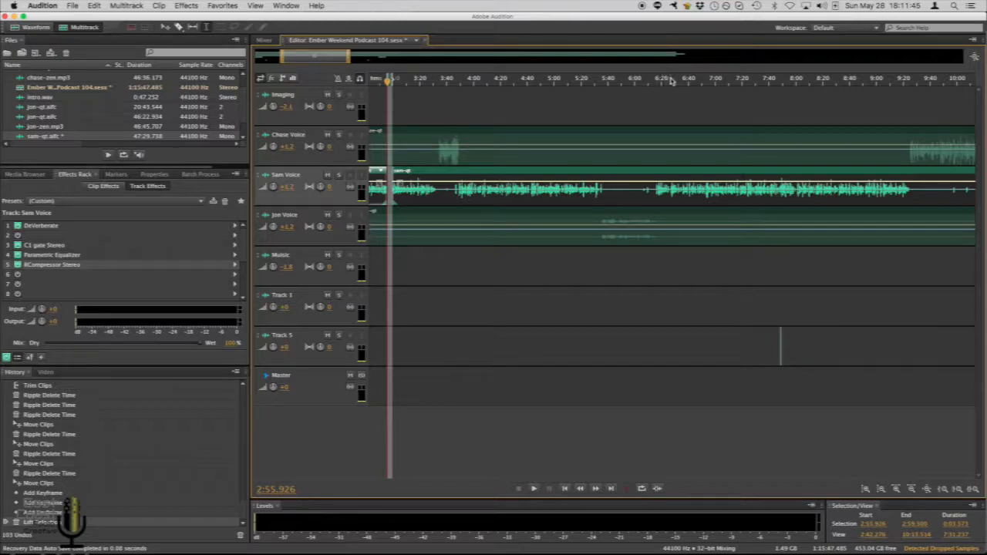
pyautogui.scroll(-2, 668, 79)
pyautogui.scroll(5, 432, 81)
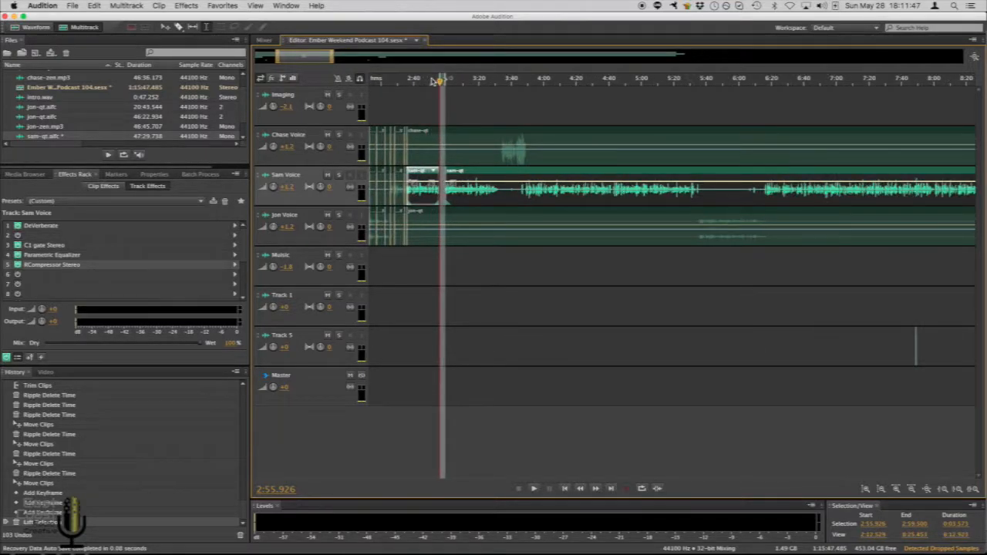
pyautogui.scroll(8, 437, 81)
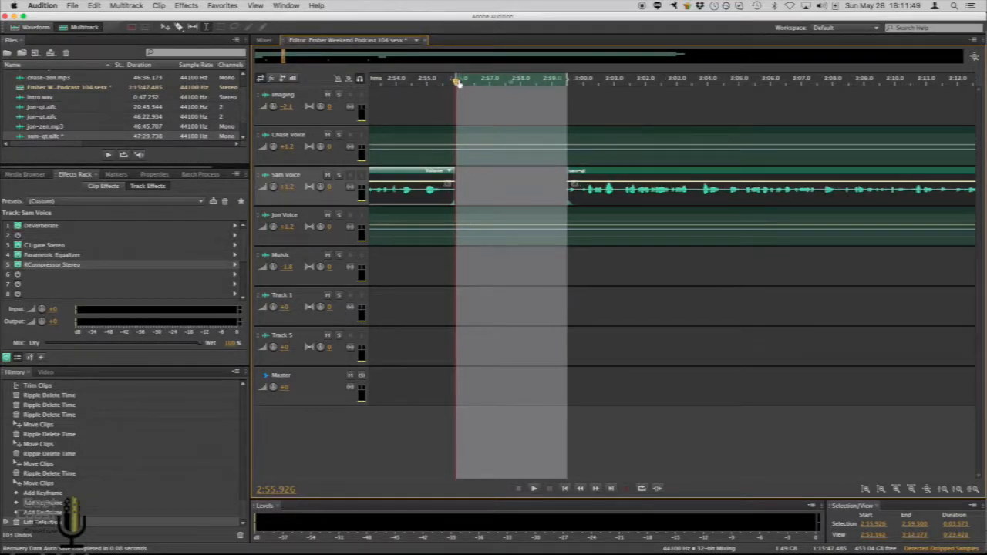
pyautogui.press('super+z')
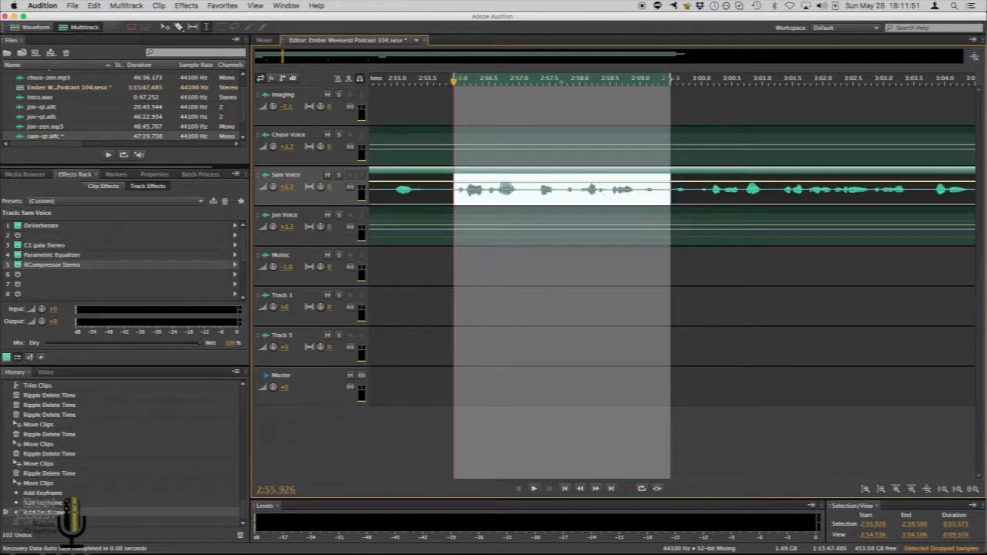
# Try ripple deleting the selected 2:55.9 to 2:59.5 section of the Sam Voice track, then undo it
pyautogui.press('shift+super+BackSpace')
pyautogui.scroll(-10, 470, 80)
pyautogui.scroll(-3, 501, 84)
pyautogui.press('super+z')
pyautogui.scroll(10, 500, 83)
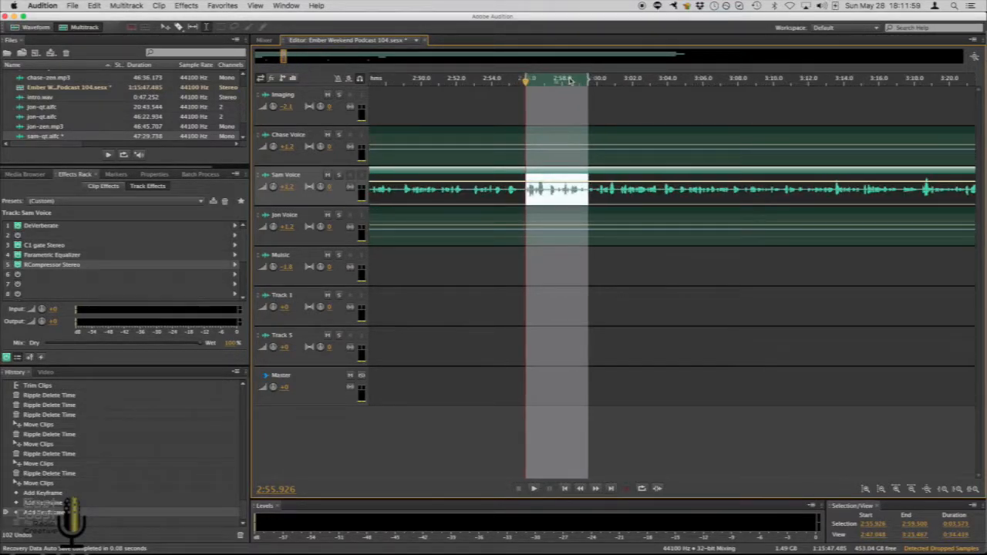
# Try ripple deleting the 2:55.926 to 2:59.500 time selection across all tracks
pyautogui.scroll(5, 528, 82)
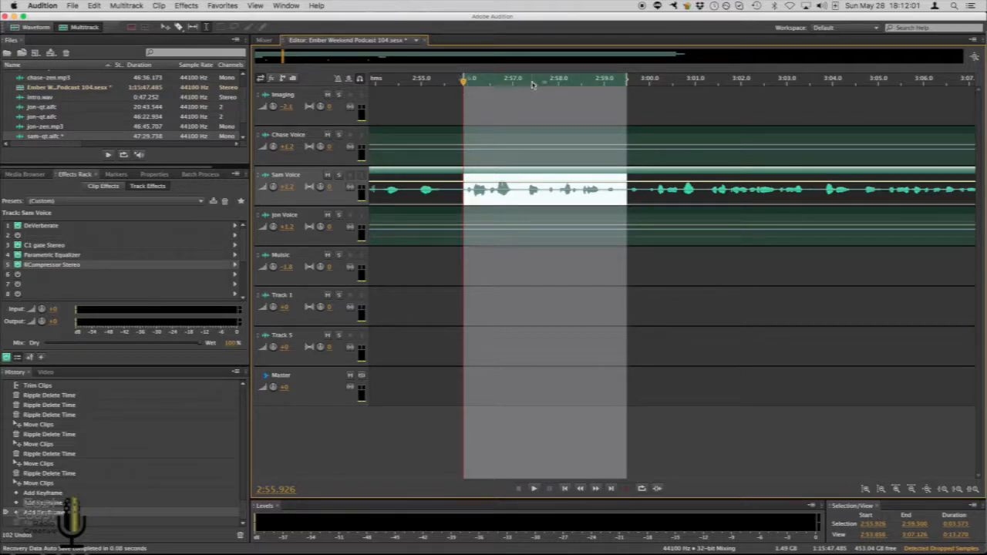
pyautogui.moveTo(533, 84); pyautogui.dragTo(568, 84)
pyautogui.press('shift+super+BackSpace')
# Try overlapping the Chase, Sam and Jon Voice clips at the cut to crossfade them, then undo the move and the ripple delete
pyautogui.scroll(6, 494, 86)
pyautogui.click(546, 132)
pyautogui.keyDown('super'); pyautogui.click(539, 180); pyautogui.keyUp('super')
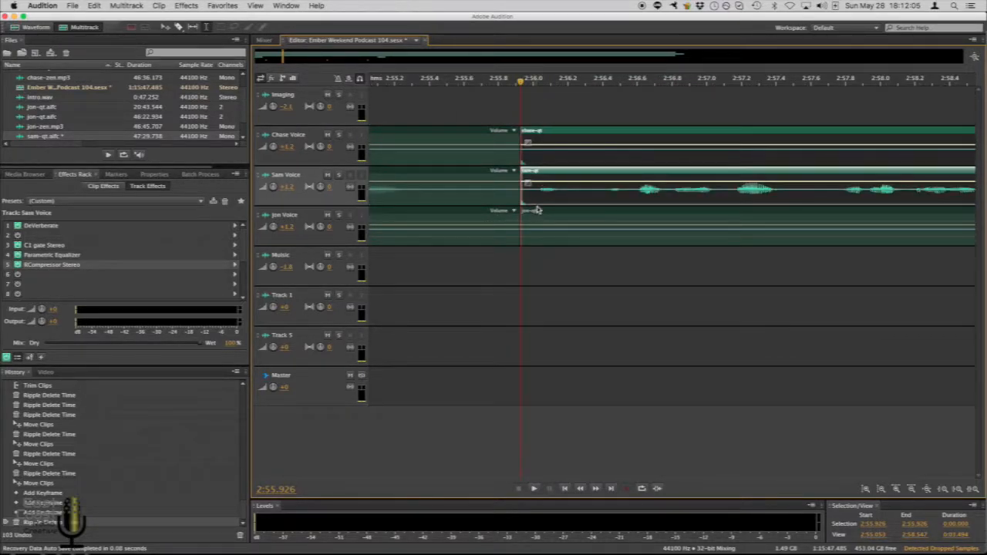
pyautogui.keyDown('super'); pyautogui.click(529, 210); pyautogui.keyUp('super')
pyautogui.moveTo(529, 210); pyautogui.dragTo(521, 210)
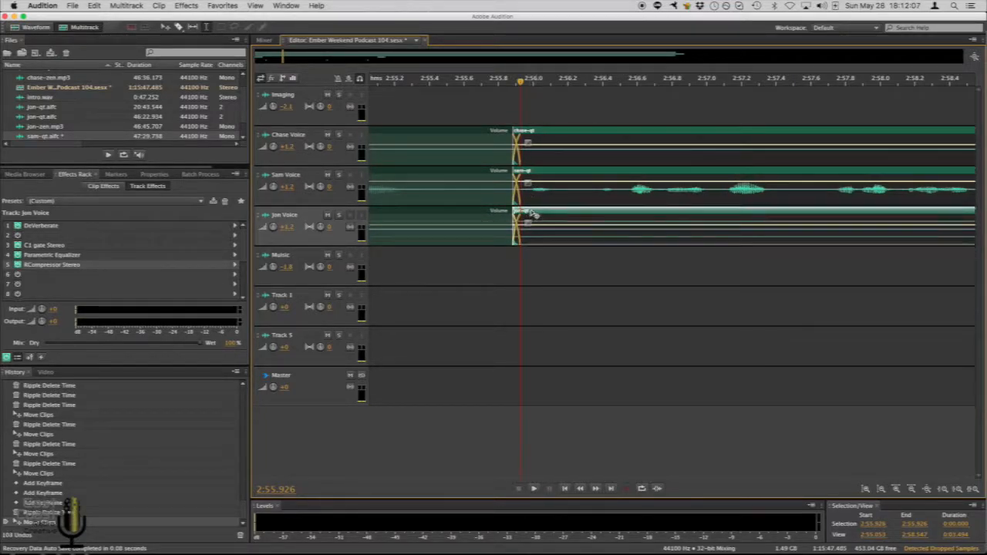
pyautogui.scroll(3, 508, 81)
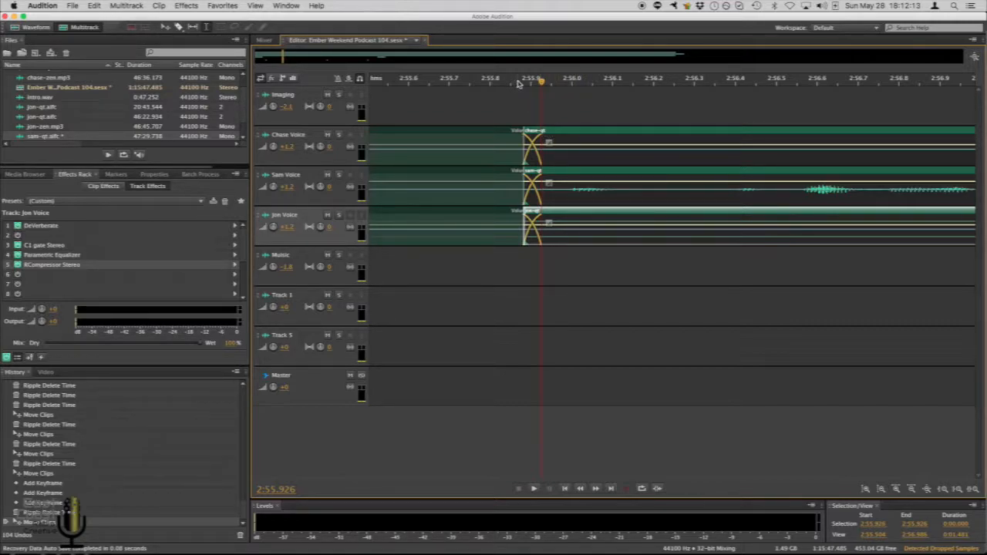
pyautogui.scroll(2, 519, 84)
pyautogui.scroll(-4, 519, 83)
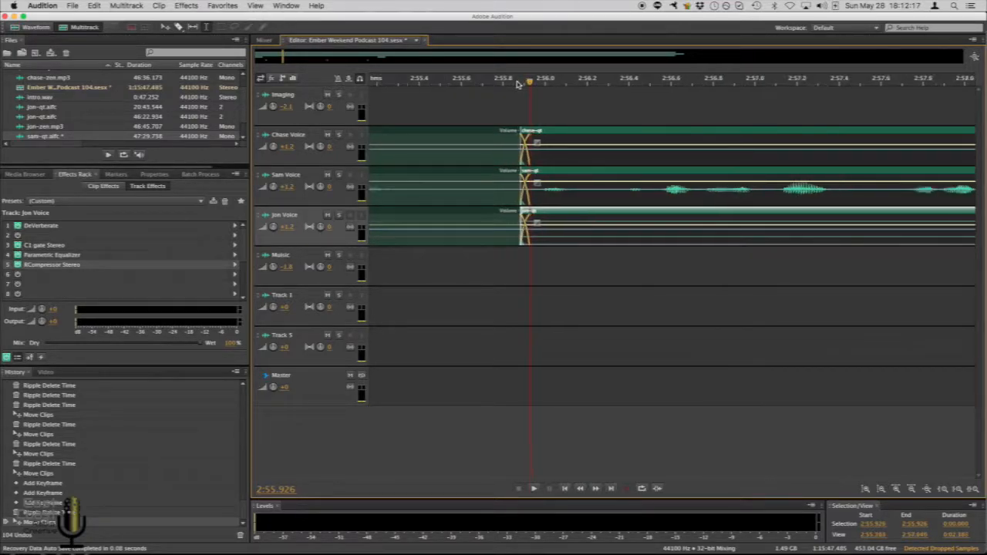
pyautogui.scroll(-1, 518, 84)
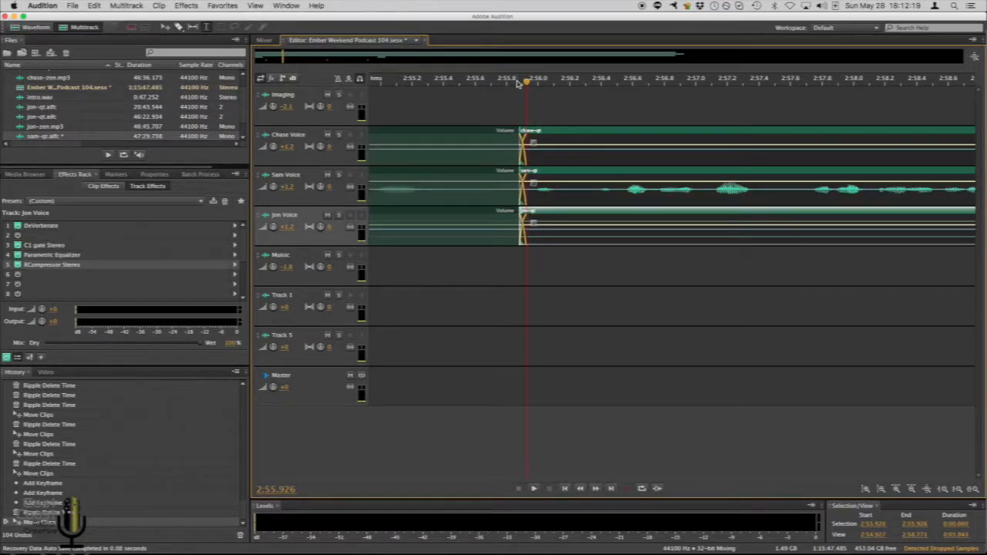
pyautogui.press('super+z')
pyautogui.press('super+z')
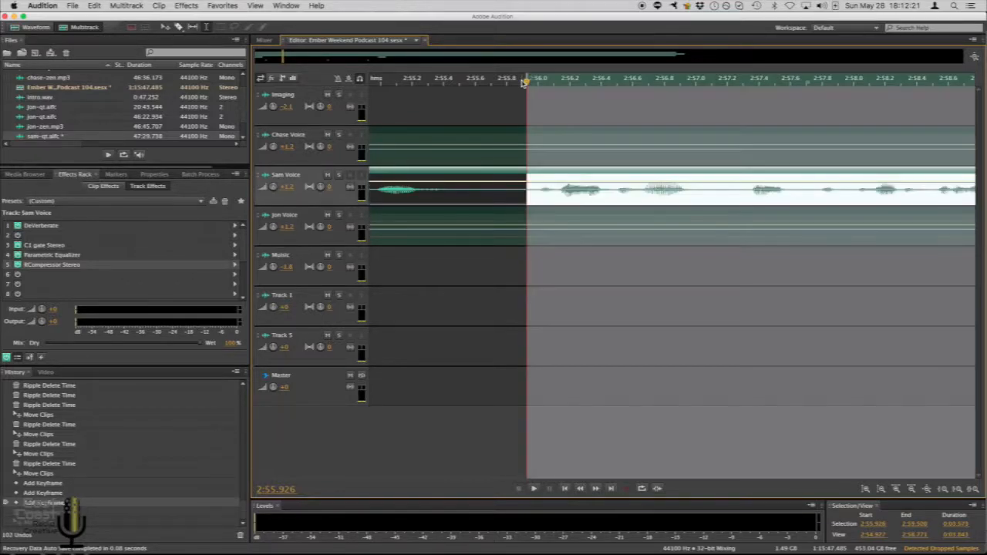
# Place the playhead at 2:56.704 and zoom out to review the voice tracks around the cut
pyautogui.scroll(-3, 524, 82)
pyautogui.scroll(-2, 525, 82)
pyautogui.click(563, 81)
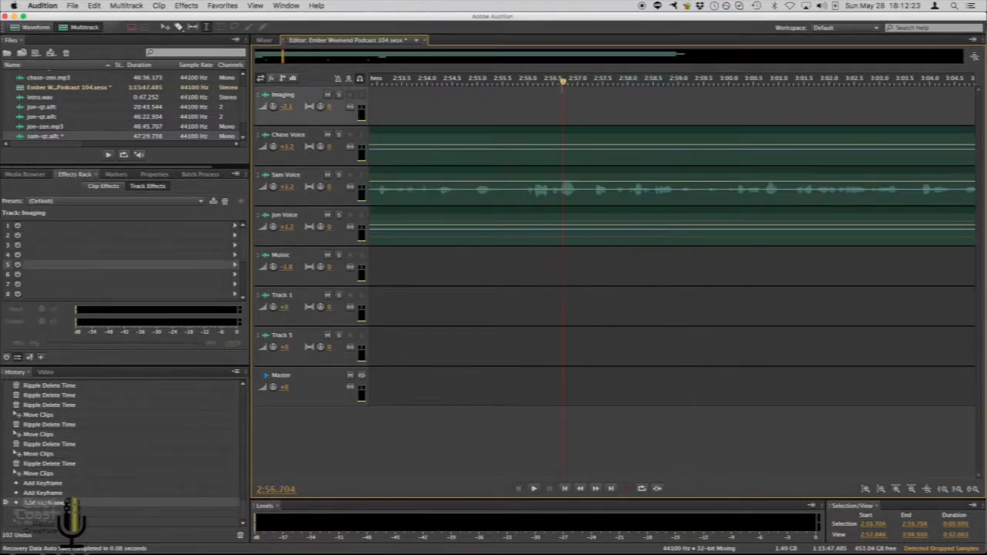
pyautogui.scroll(-1, 558, 79)
pyautogui.hscroll(1, 556, 81)
pyautogui.hscroll(1, 555, 81)
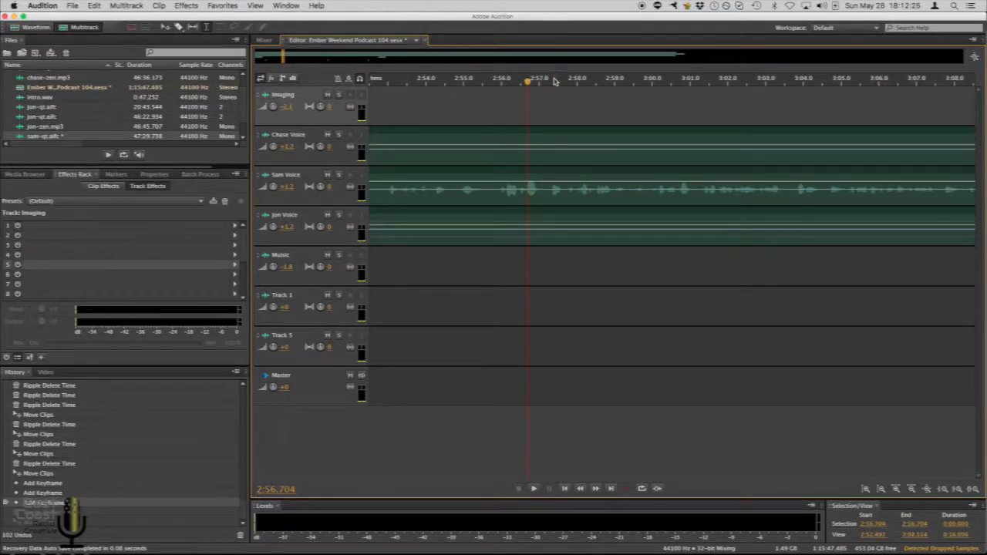
pyautogui.hscroll(4, 554, 82)
pyautogui.scroll(-1, 554, 82)
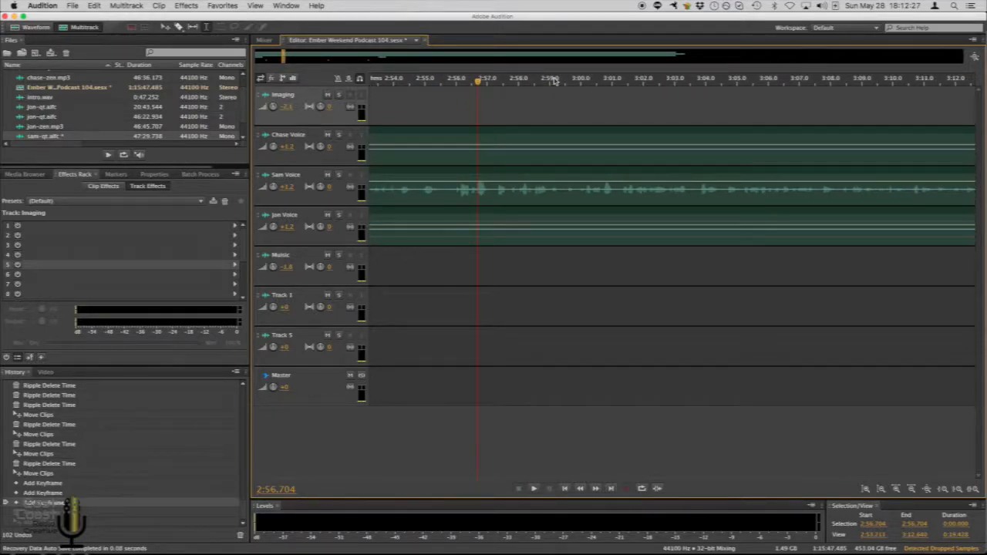
pyautogui.scroll(-1, 554, 81)
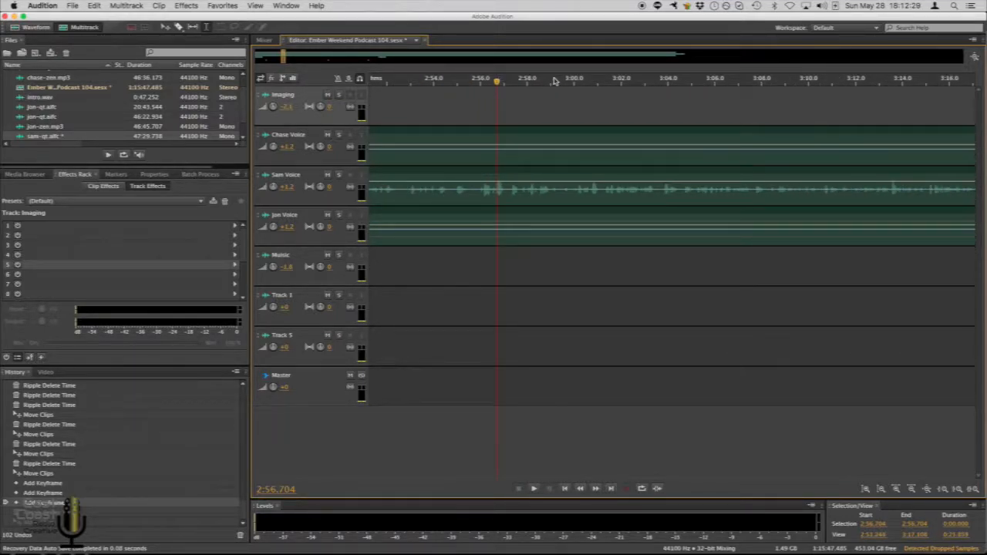